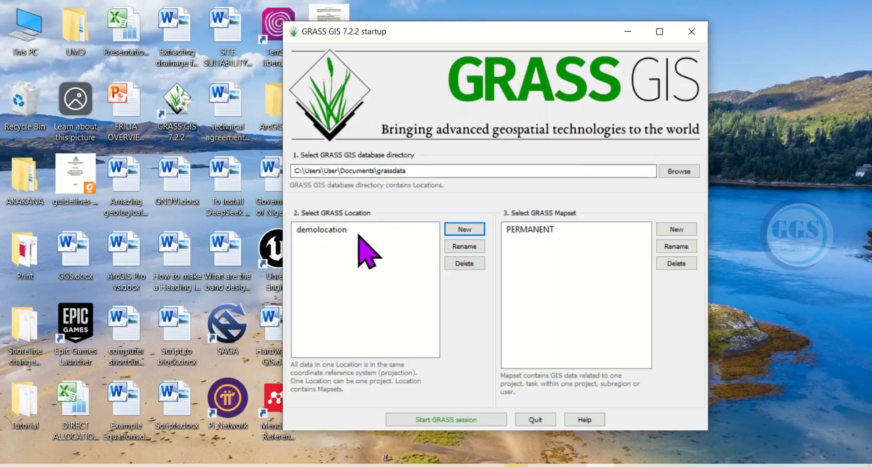
- Start defining a new GRASS location in the grassdata directory and name the project location Tutorial
left_click(329, 233)
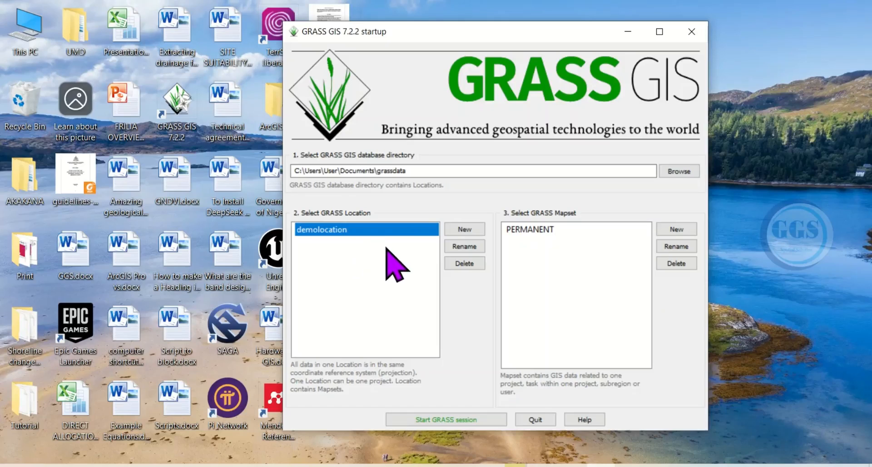
left_click(463, 229)
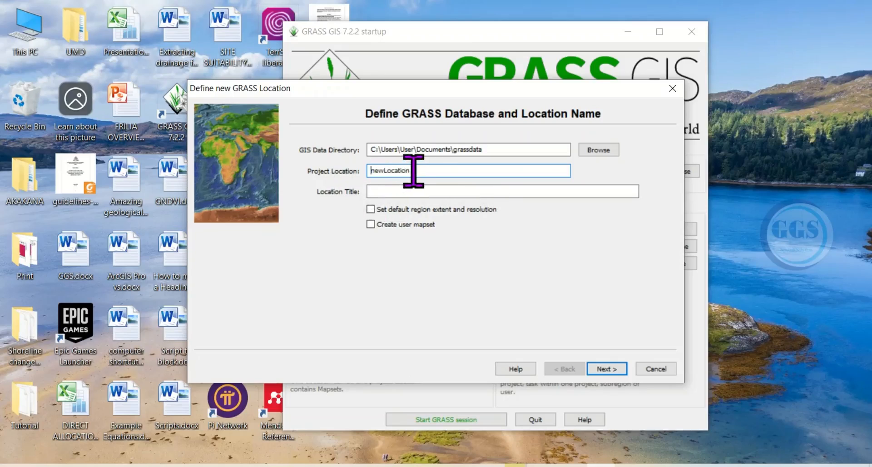
left_click_drag(410, 172, 366, 172)
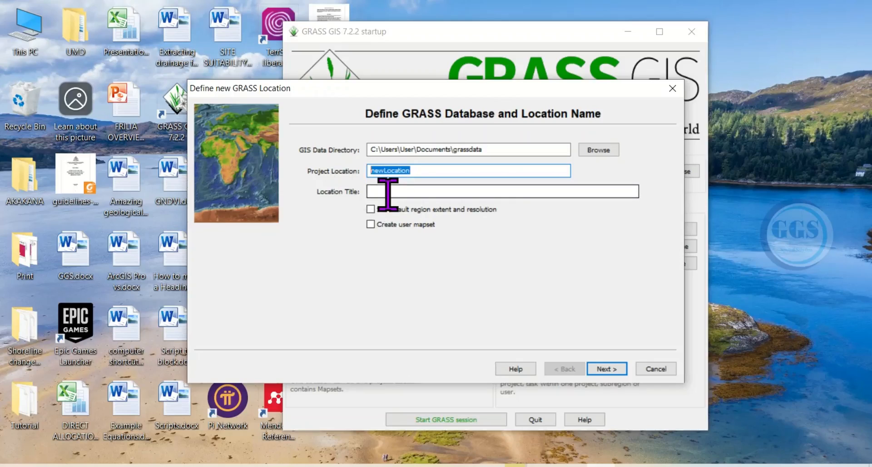
type("To")
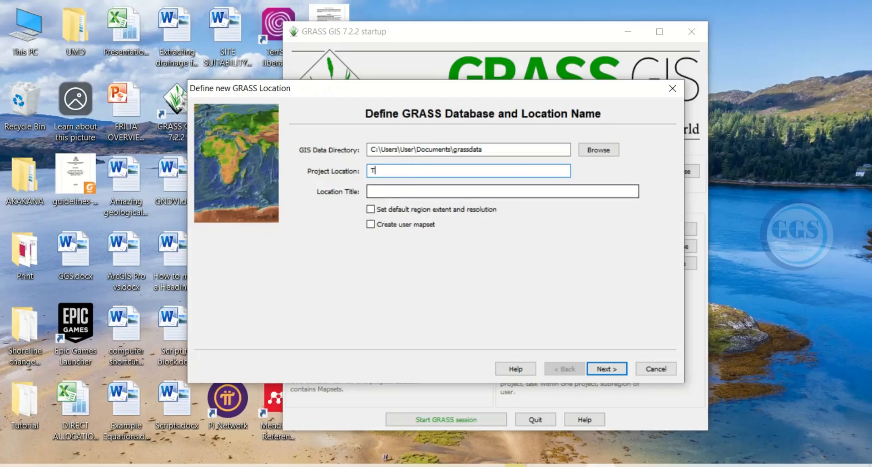
type("utorial")
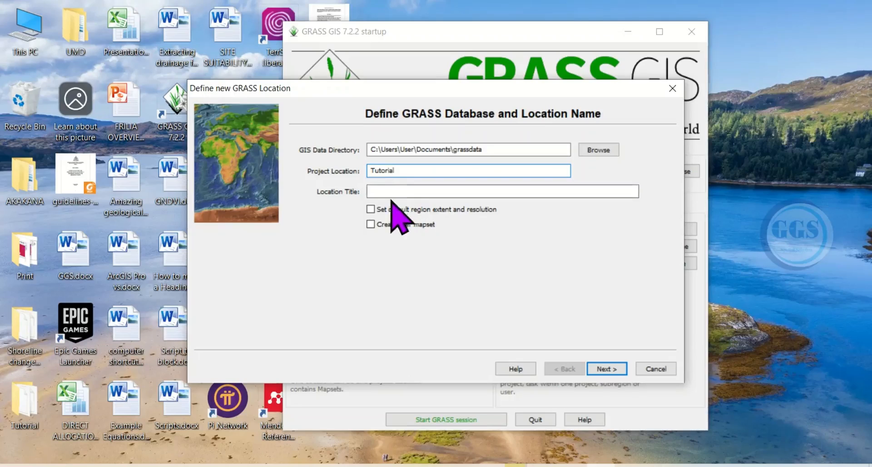
- Enter "Tutorial video 6 (UTM zone 32)" as the location title and accept the database and location name settings
left_click(373, 191)
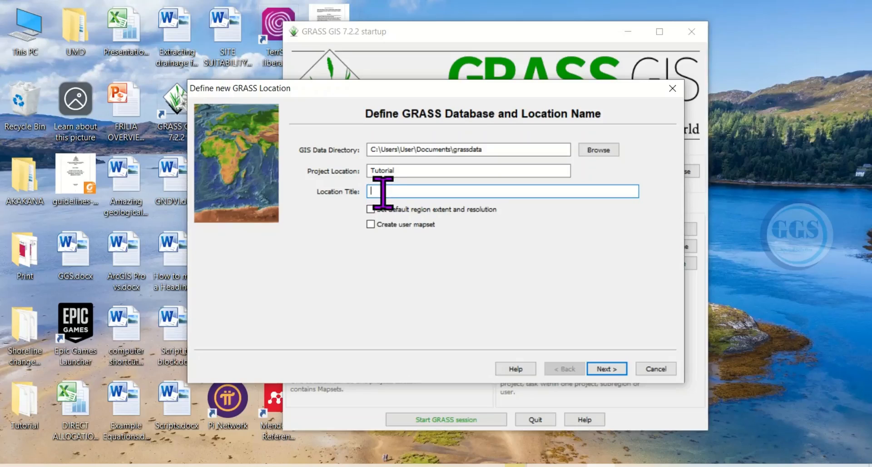
type("Tutorial")
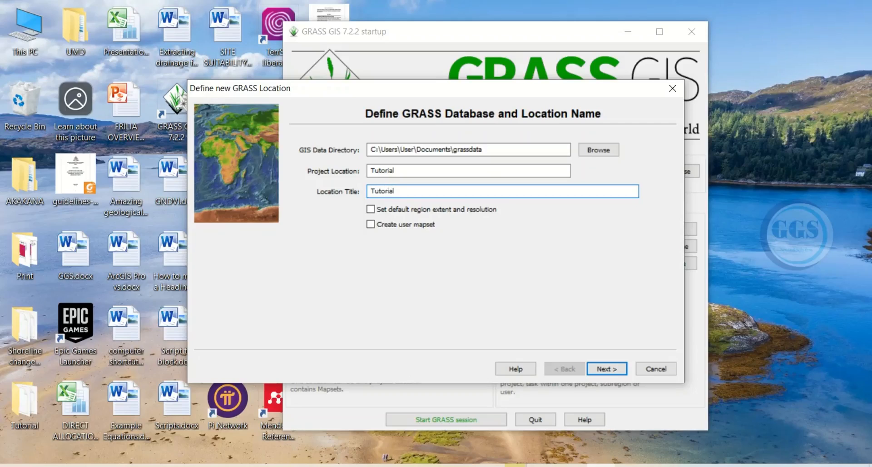
type("vide")
type("(UT")
type("M zone 32")
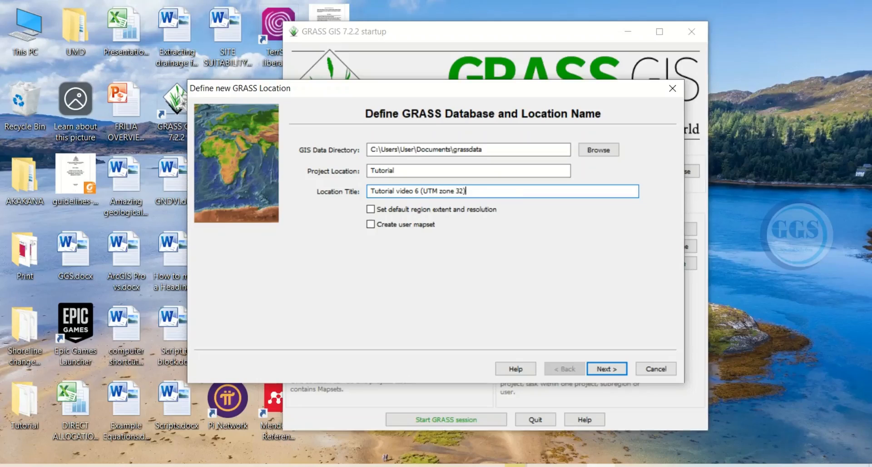
type(")")
left_click(604, 369)
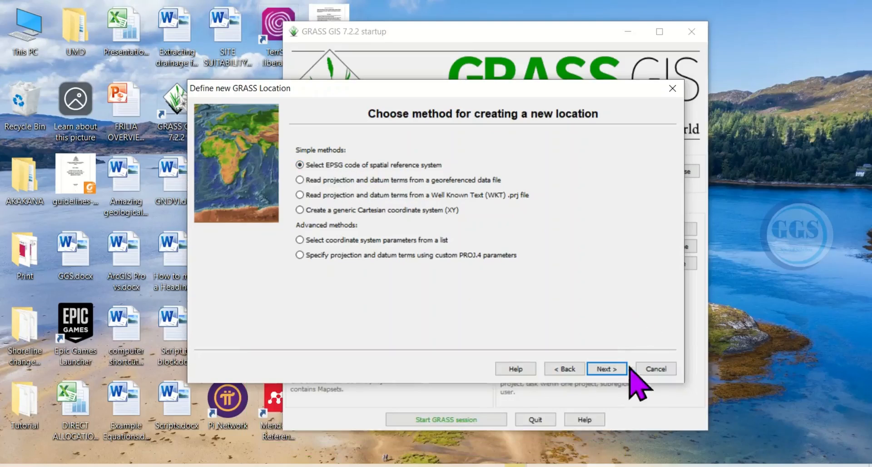
- Define the location by EPSG code and choose code 32232, WGS 72 / UTM zone 32N
left_click(606, 368)
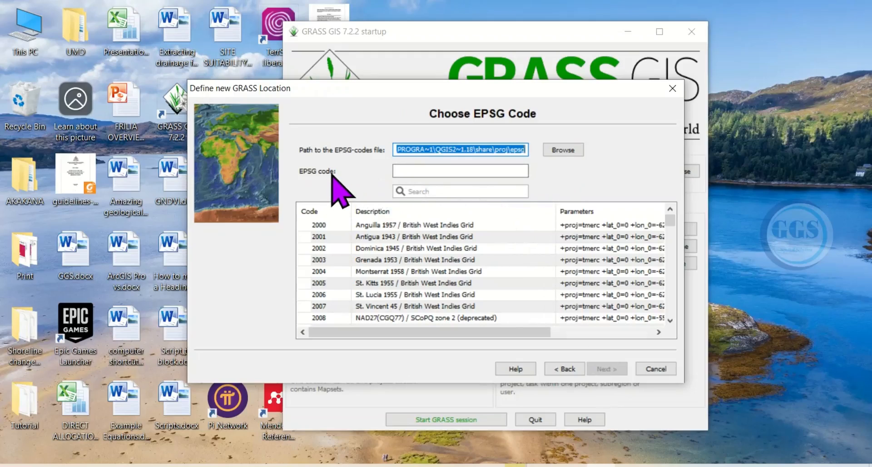
left_click(402, 172)
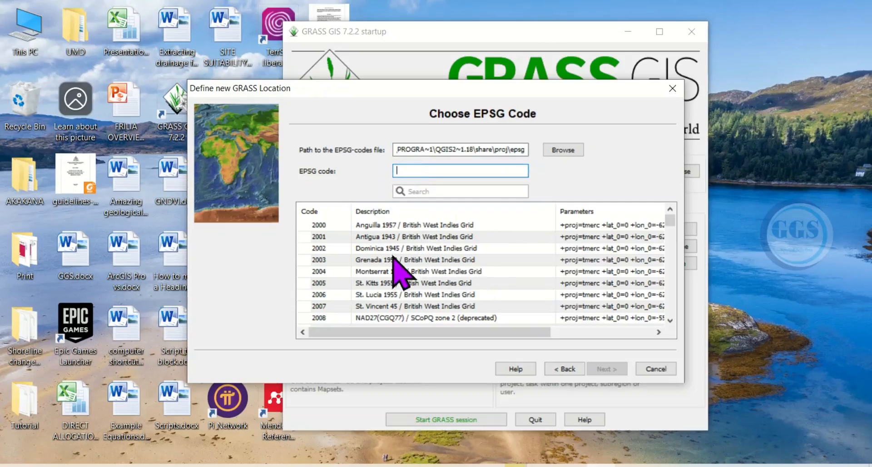
scroll(323, 255, "down", 1)
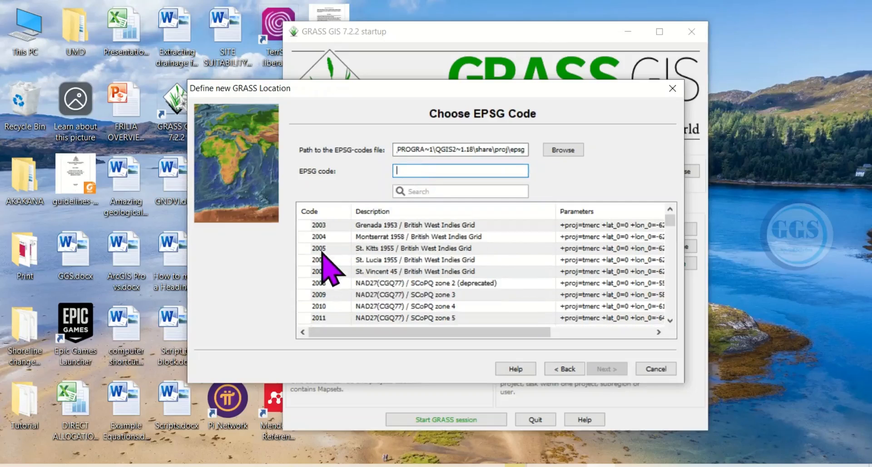
scroll(331, 270, "down", 4)
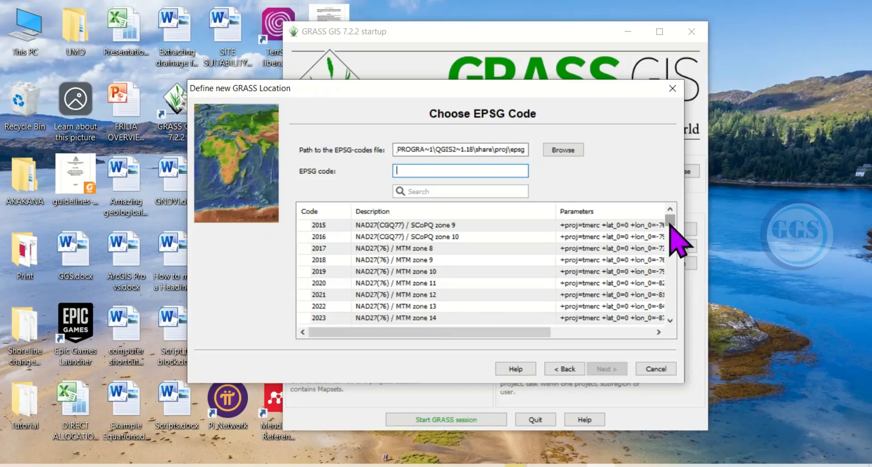
left_click_drag(669, 223, 670, 245)
scroll(430, 303, "down", 8)
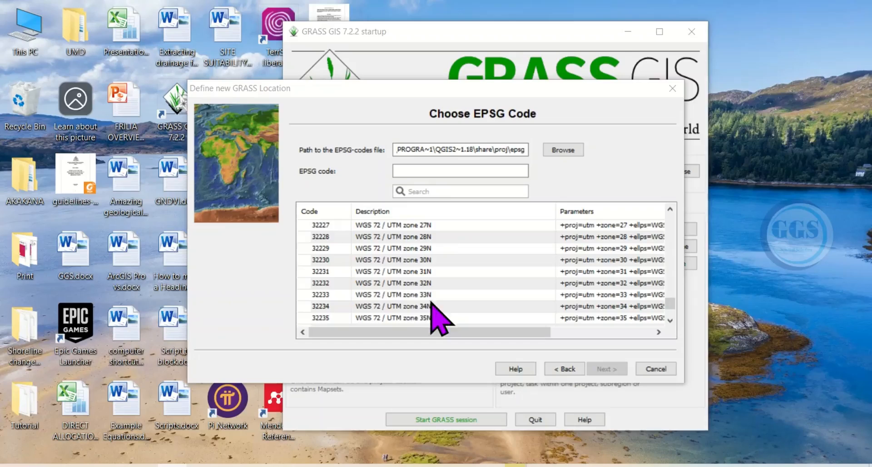
left_click(405, 283)
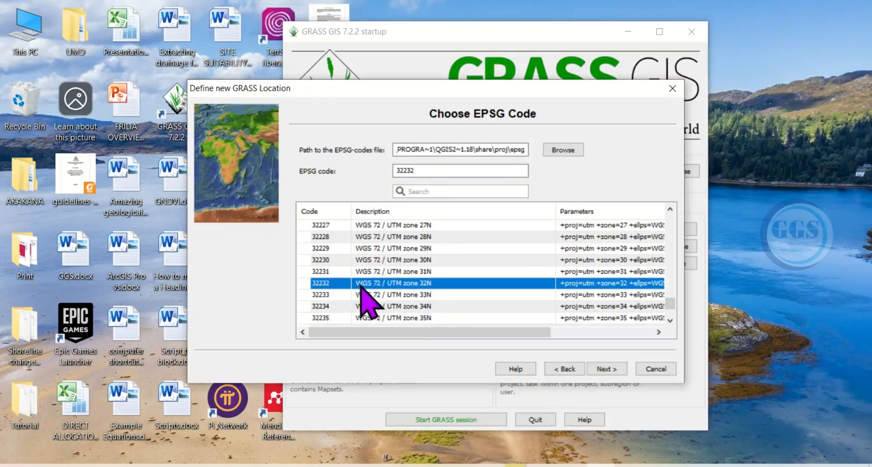
left_click(408, 171)
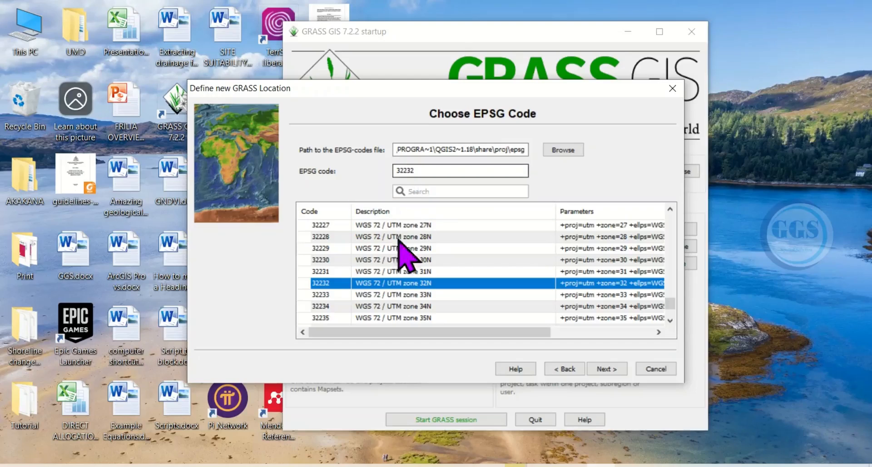
- Accept datum transformation 1 for the whole wgs72 region and finish creating the location
left_click(608, 369)
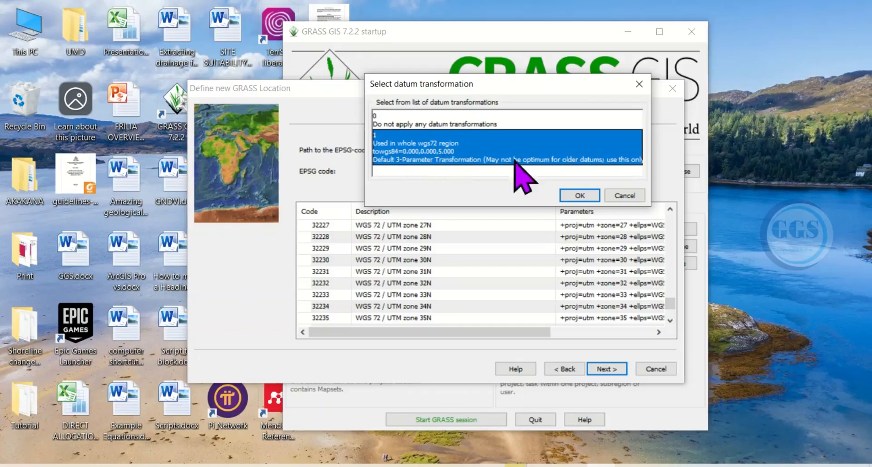
left_click(580, 198)
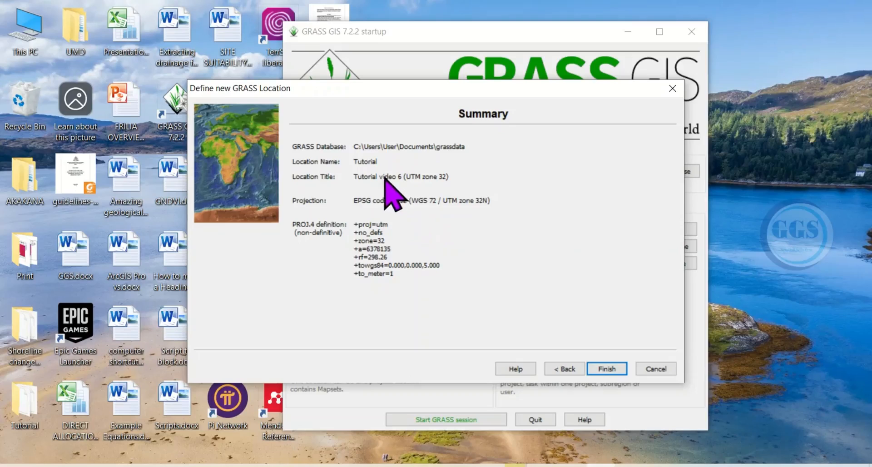
left_click(607, 369)
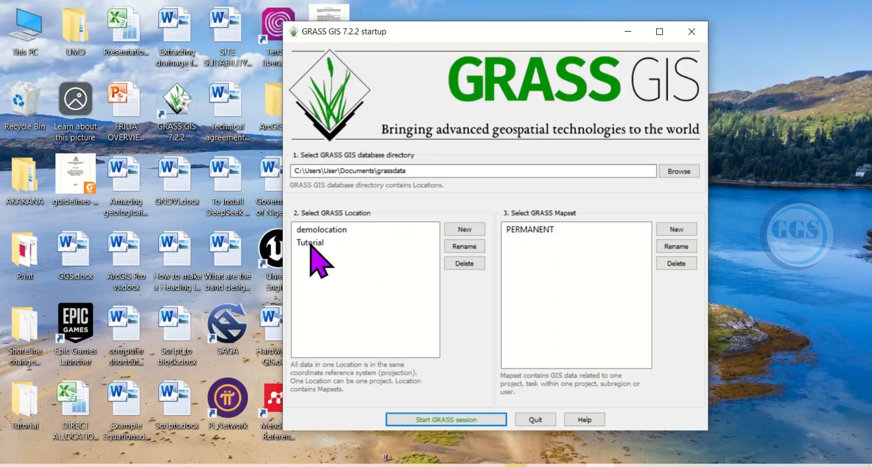
- Select the Tutorial location and try to create a new mapset in it named "Tutorial user"
left_click(317, 244)
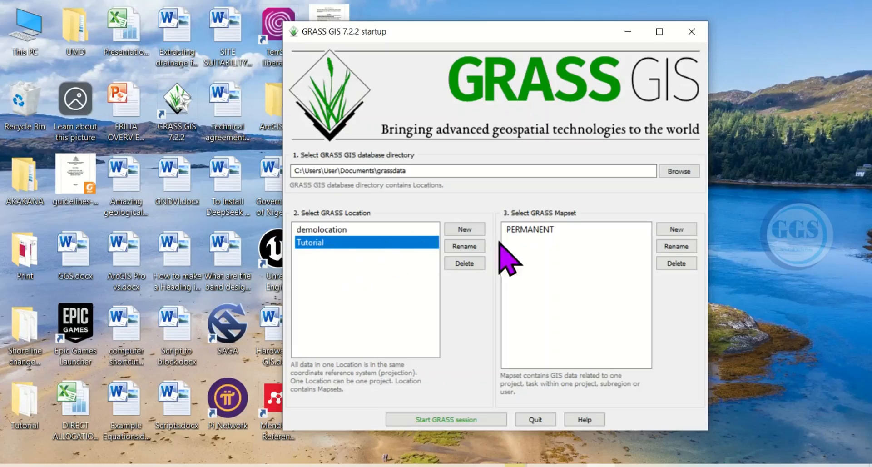
left_click(535, 230)
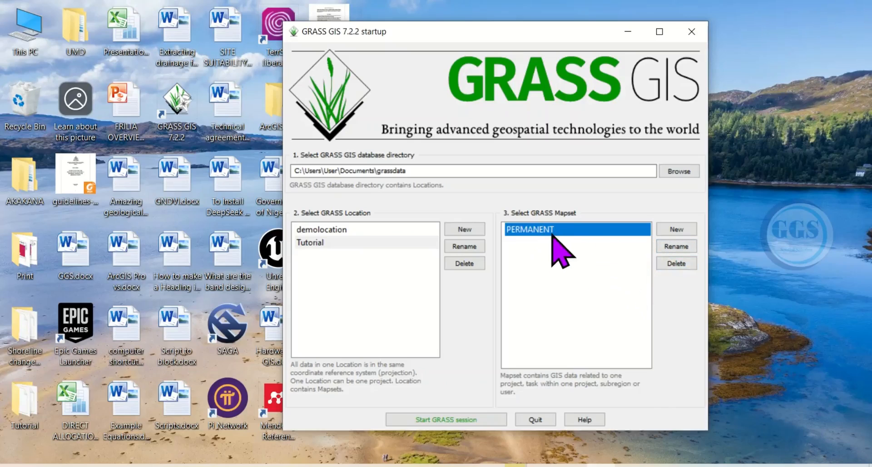
left_click(585, 242)
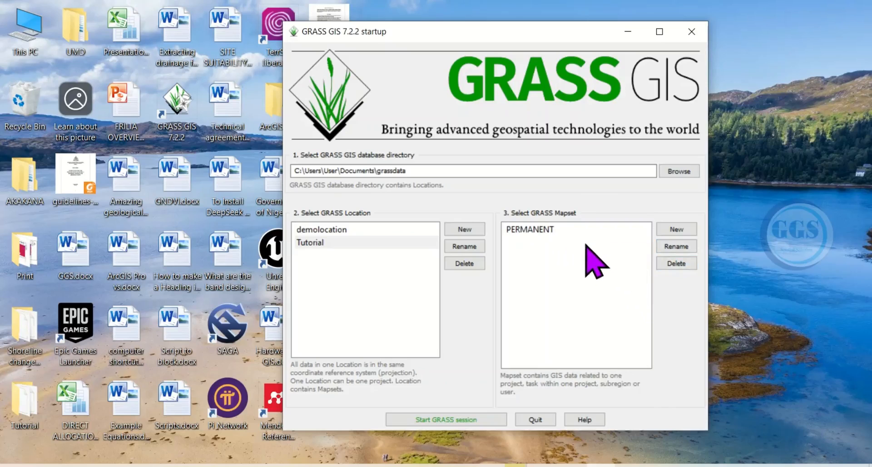
left_click(677, 229)
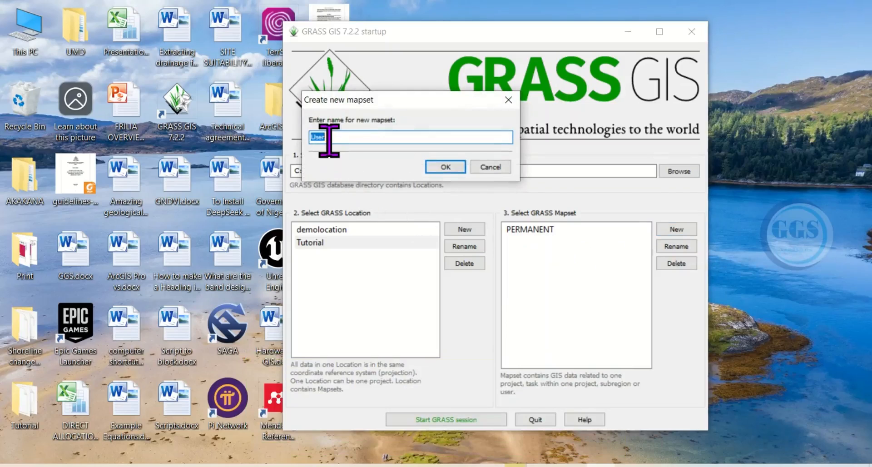
type("Tutorial u")
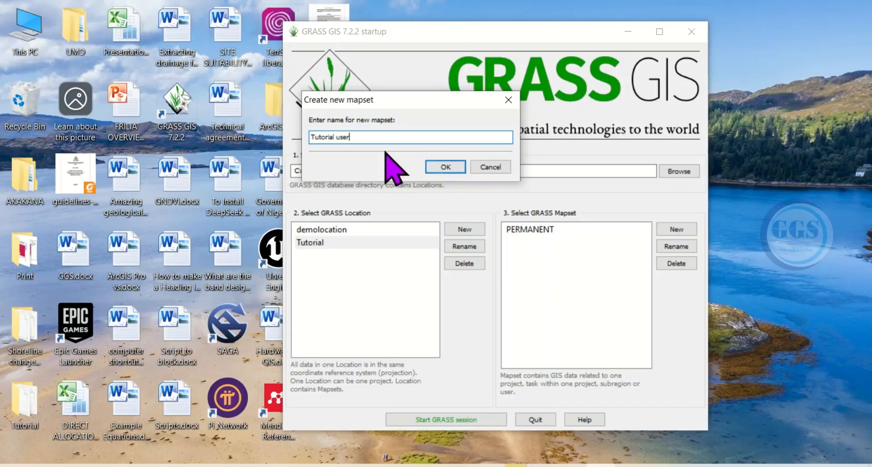
left_click(445, 169)
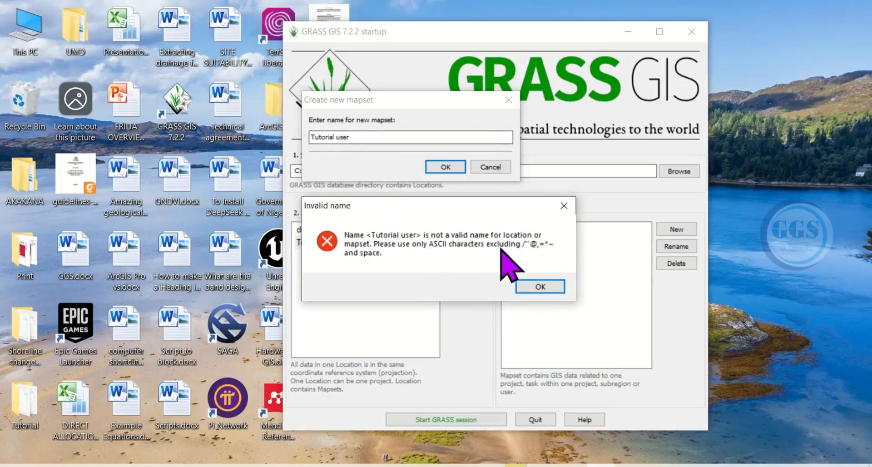
left_click(541, 286)
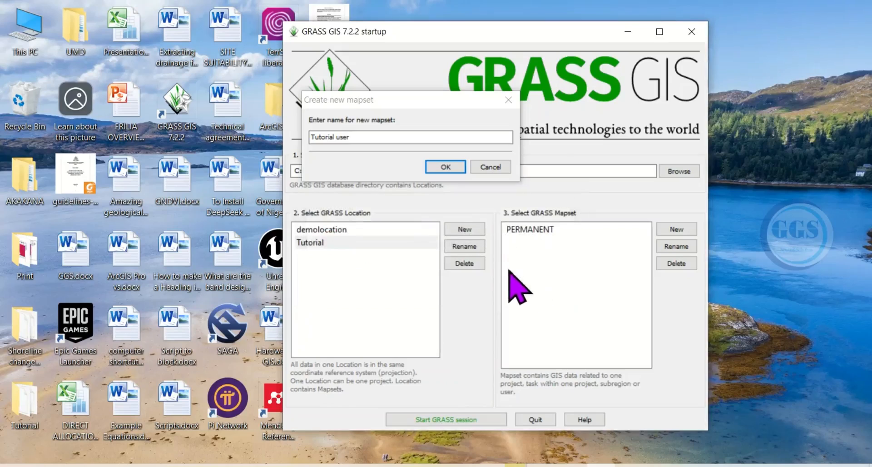
- Correct the mapset name to Tutorialuser without a space, create the mapset, and reposition the startup window
left_click(338, 137)
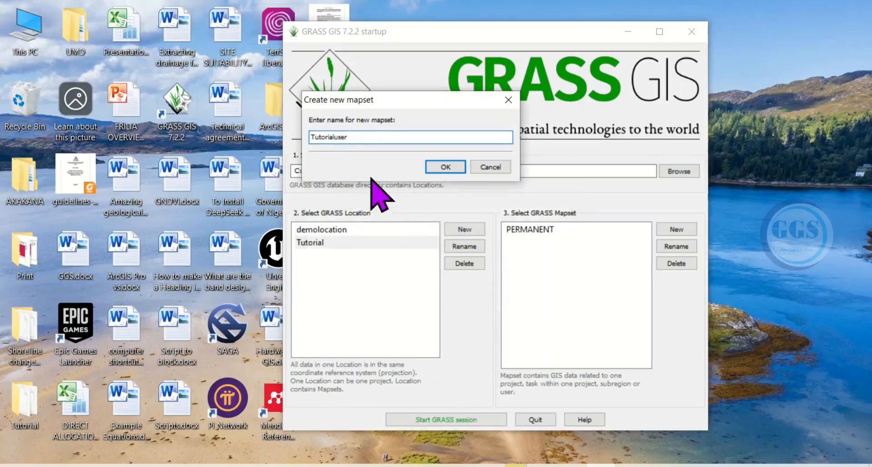
left_click(457, 168)
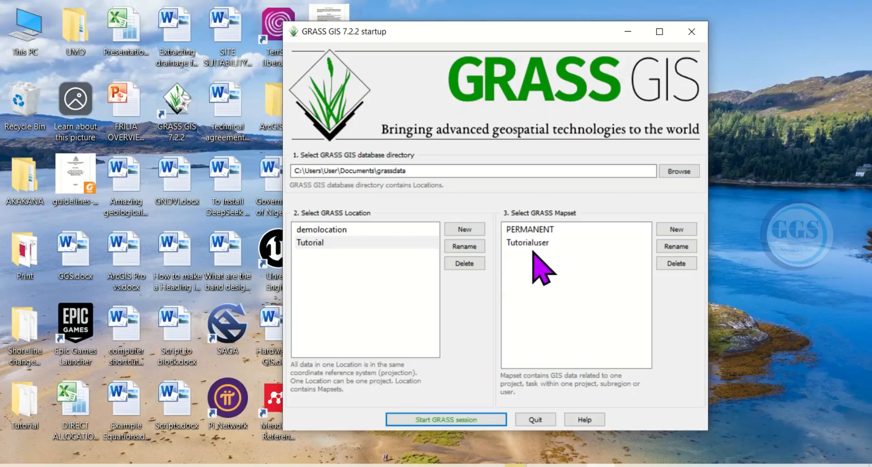
left_click_drag(497, 38, 444, 20)
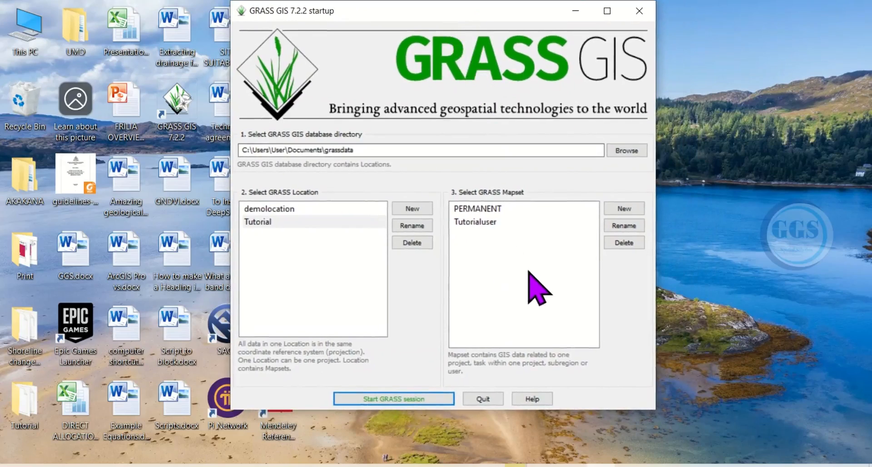